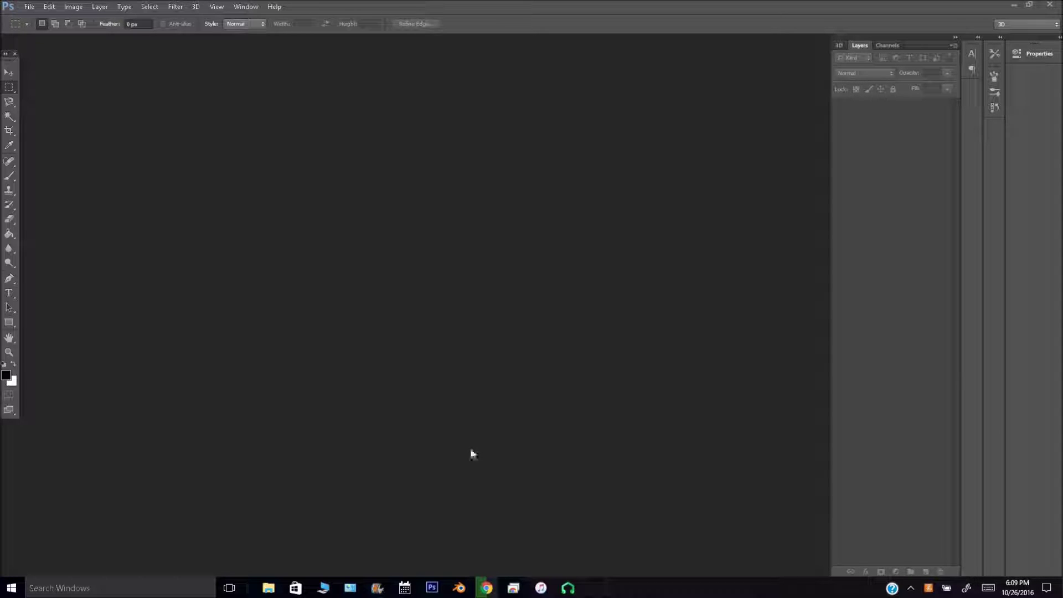
Step: Create a new 900 × 900 pixel document at 72 pixels/inch with a white background
{"action": "left_click", "coordinate": [29, 7]}
{"action": "left_click", "coordinate": [31, 17]}
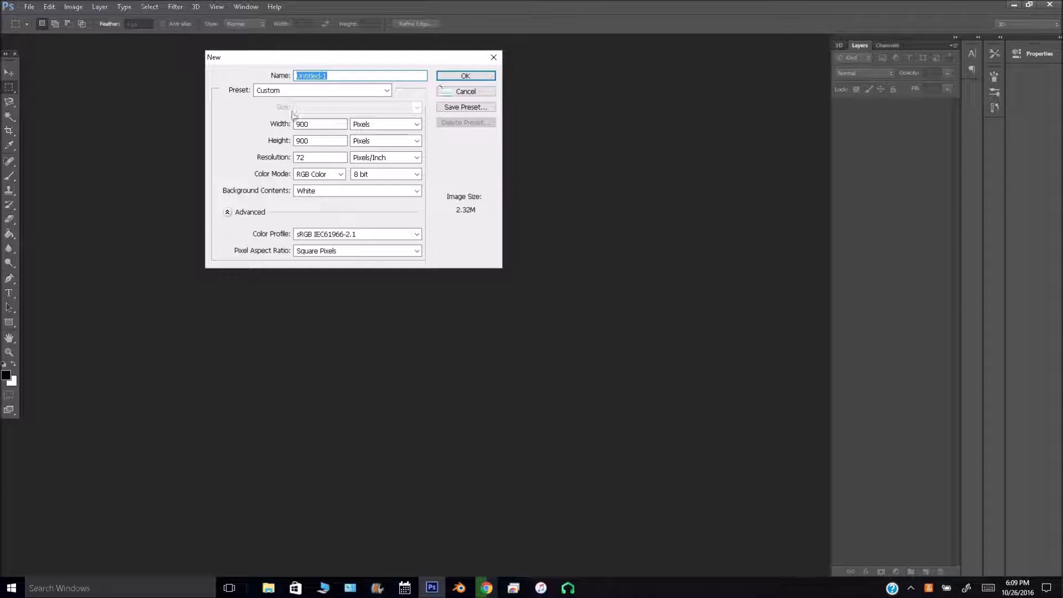
{"action": "left_click", "coordinate": [310, 125]}
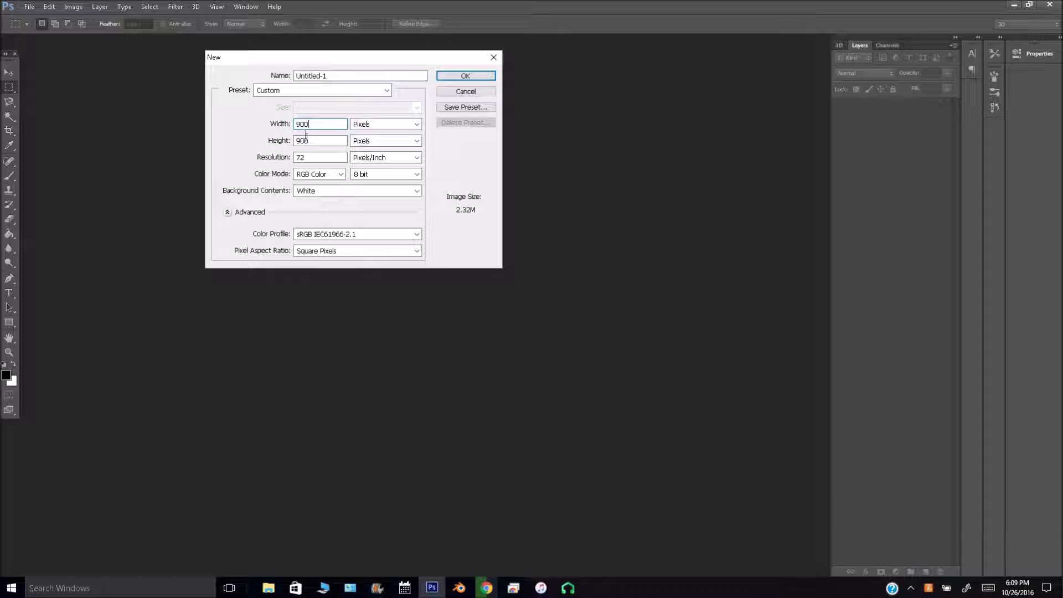
{"action": "key", "text": "Tab"}
{"action": "left_click", "coordinate": [459, 72]}
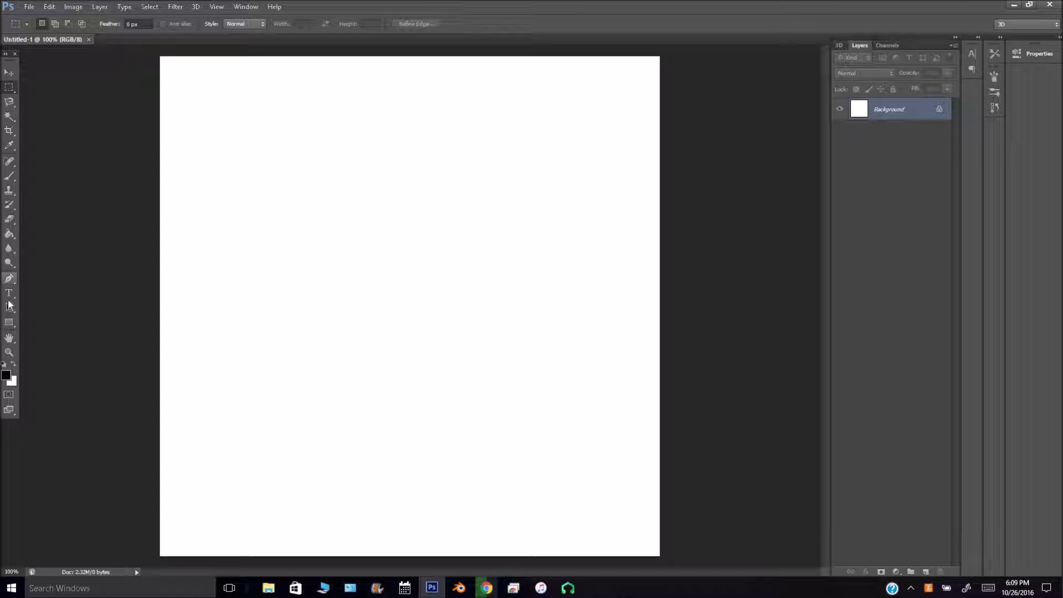
Step: Add a text box covering most of the canvas and enter the letter C in 600 pt Nexa Bold
{"action": "left_click", "coordinate": [10, 293]}
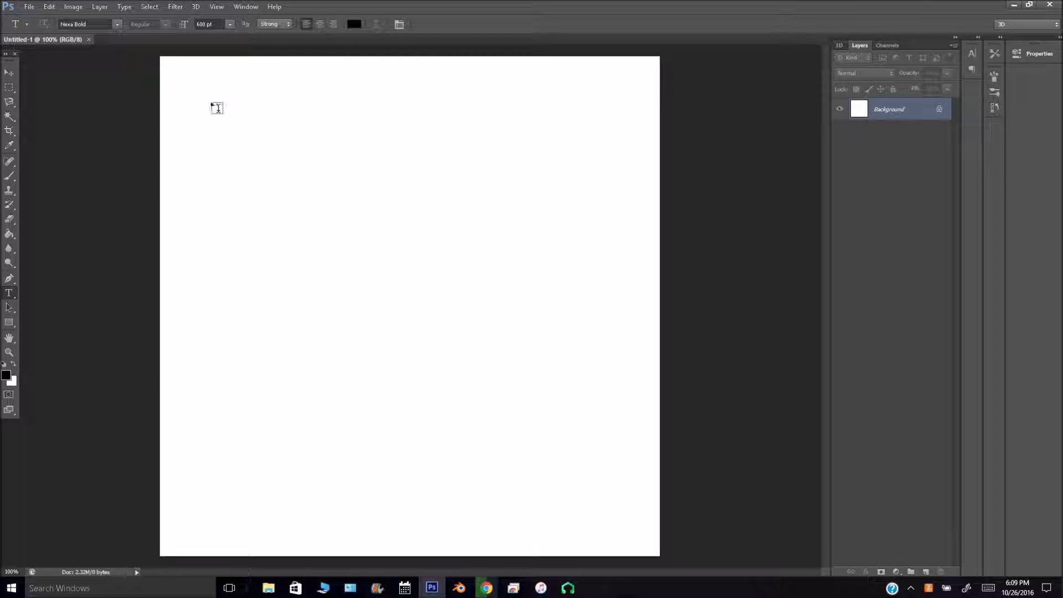
{"action": "left_click", "coordinate": [116, 24]}
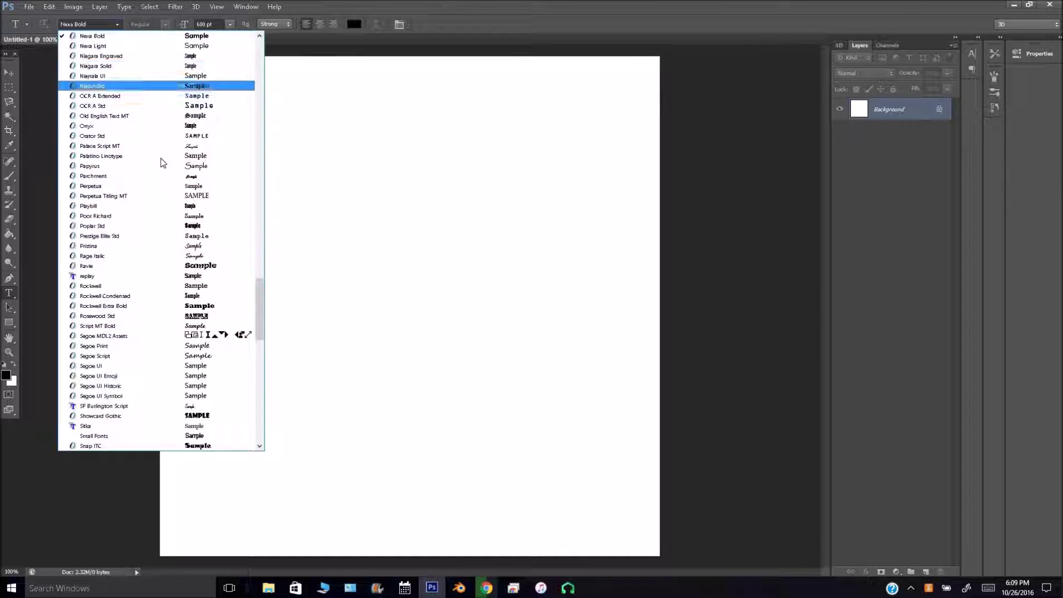
{"action": "left_click", "coordinate": [226, 83]}
{"action": "left_click_drag", "start_coordinate": [176, 65], "coordinate": [641, 535]}
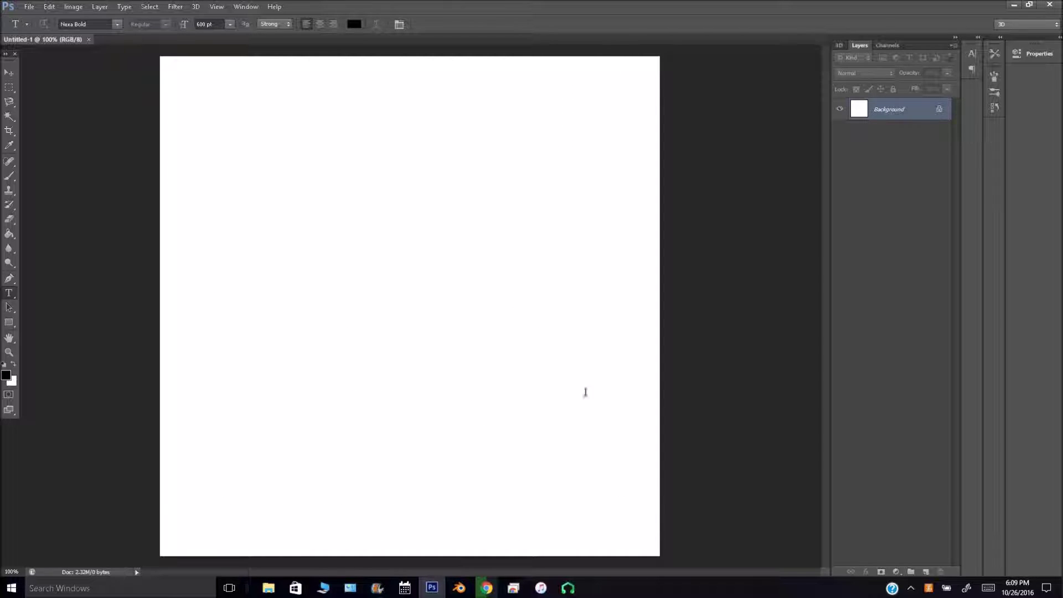
{"action": "type", "text": "C"}
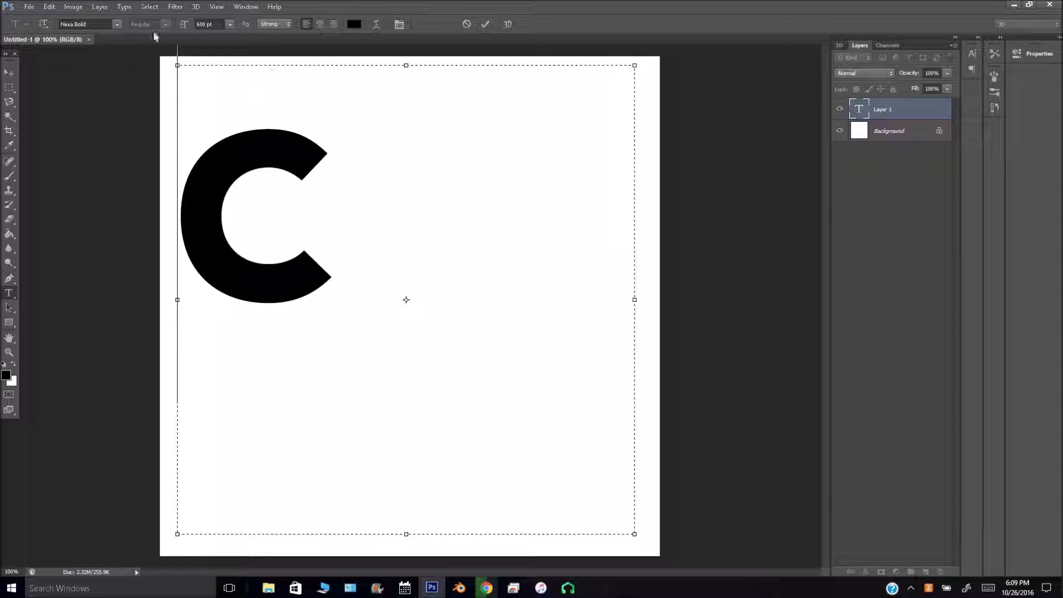
Step: Replace the letter with a C set in Nexa Light
{"action": "key", "text": "BackSpace"}
{"action": "left_click", "coordinate": [118, 25]}
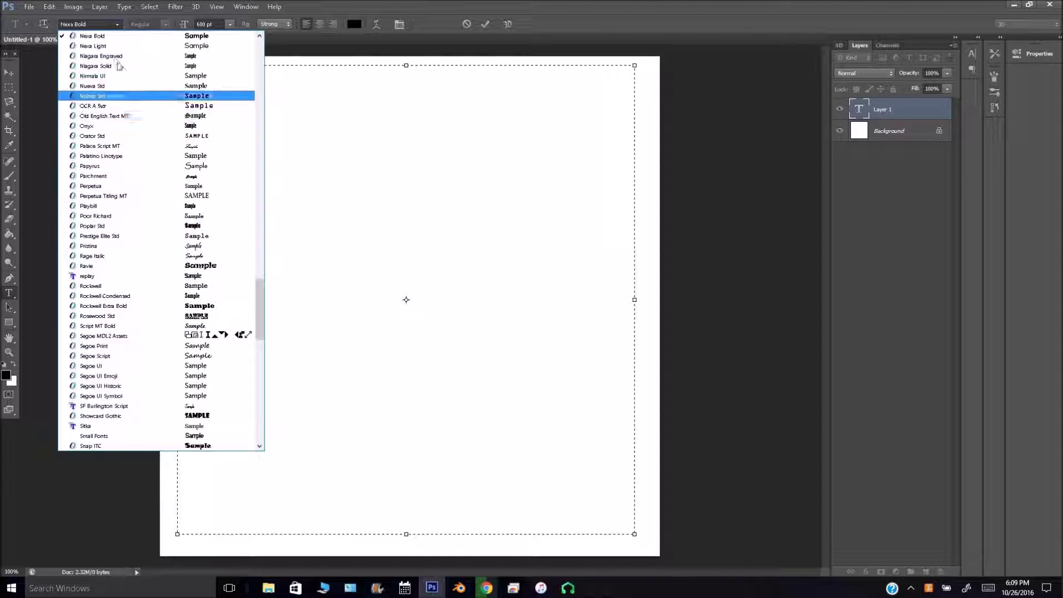
{"action": "left_click", "coordinate": [109, 47]}
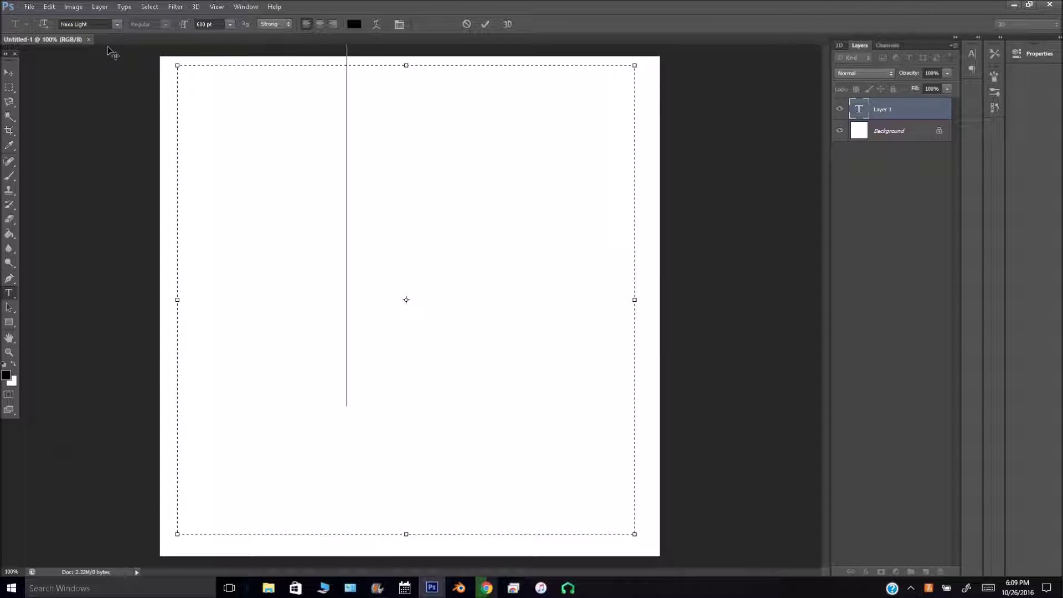
{"action": "type", "text": "C"}
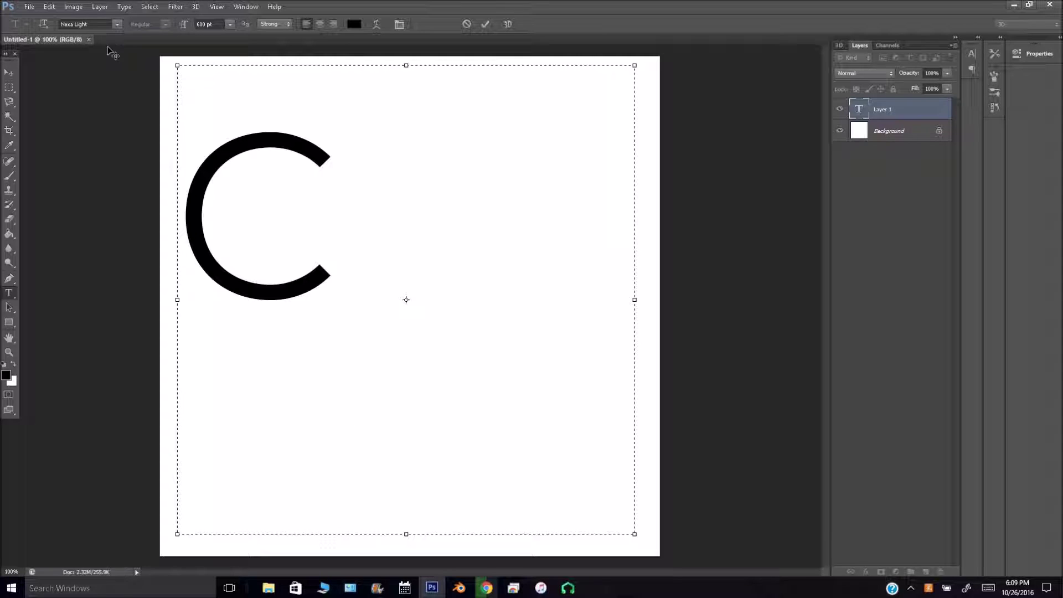
Step: Set the C's font to Nexa Bold and move the letter to the upper centre of the canvas
{"action": "left_click", "coordinate": [117, 24]}
{"action": "scroll", "coordinate": [124, 49], "scroll_direction": "up", "scroll_amount": 1}
{"action": "left_click", "coordinate": [125, 50]}
{"action": "left_click_drag", "start_coordinate": [289, 142], "coordinate": [177, 84]}
{"action": "left_click", "coordinate": [118, 24]}
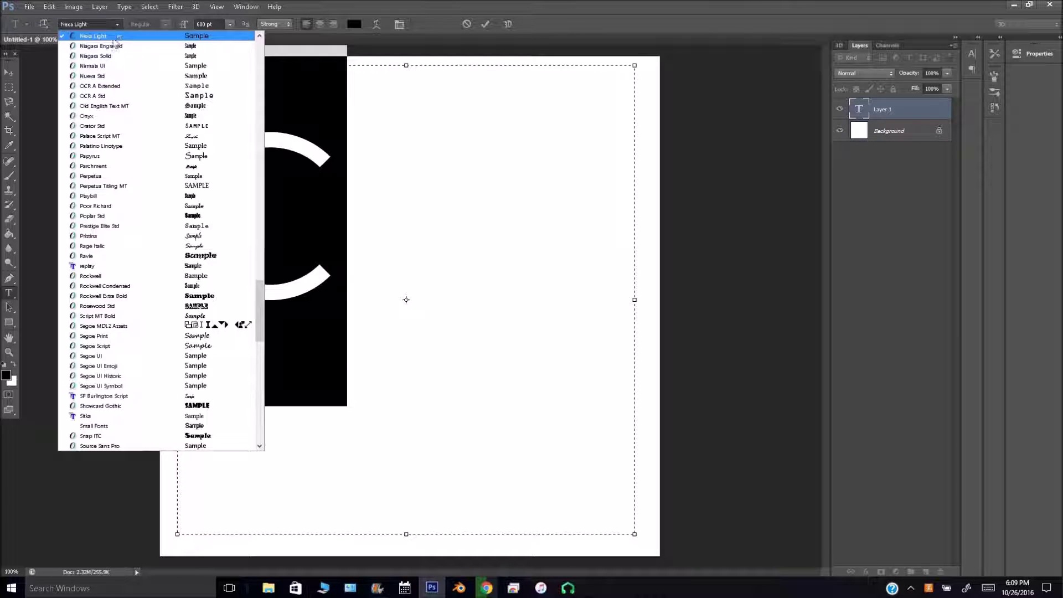
{"action": "key", "text": "Down"}
{"action": "left_click", "coordinate": [111, 55]}
{"action": "left_click", "coordinate": [9, 72]}
{"action": "left_click_drag", "start_coordinate": [248, 176], "coordinate": [397, 212]}
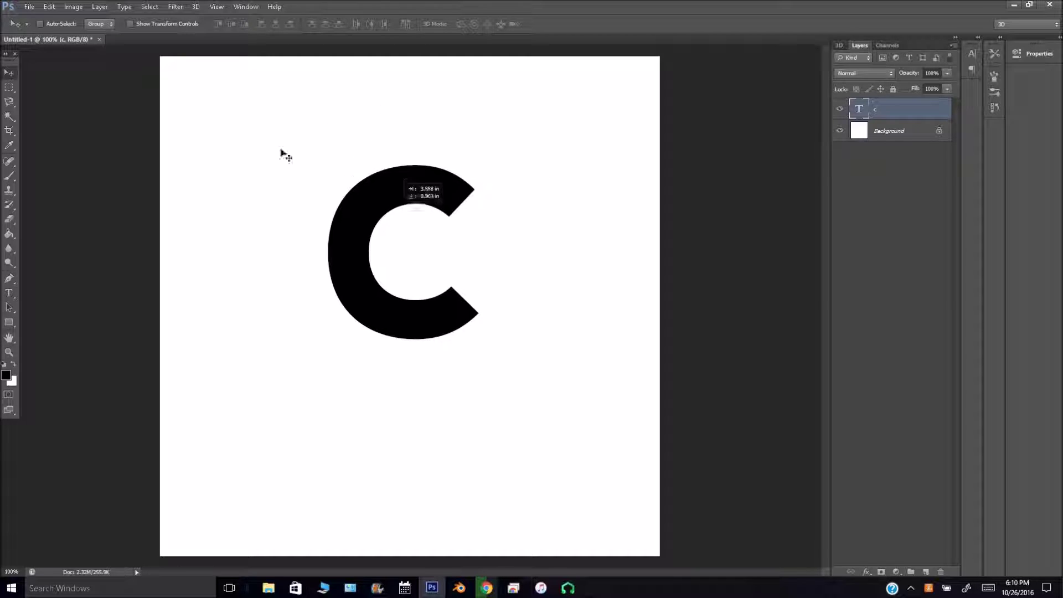
Step: Add a separate letter W in 600 pt Nexa Bold and place it centred under the C, overlapping its base
{"action": "left_click", "coordinate": [9, 293]}
{"action": "left_click_drag", "start_coordinate": [236, 178], "coordinate": [607, 564]}
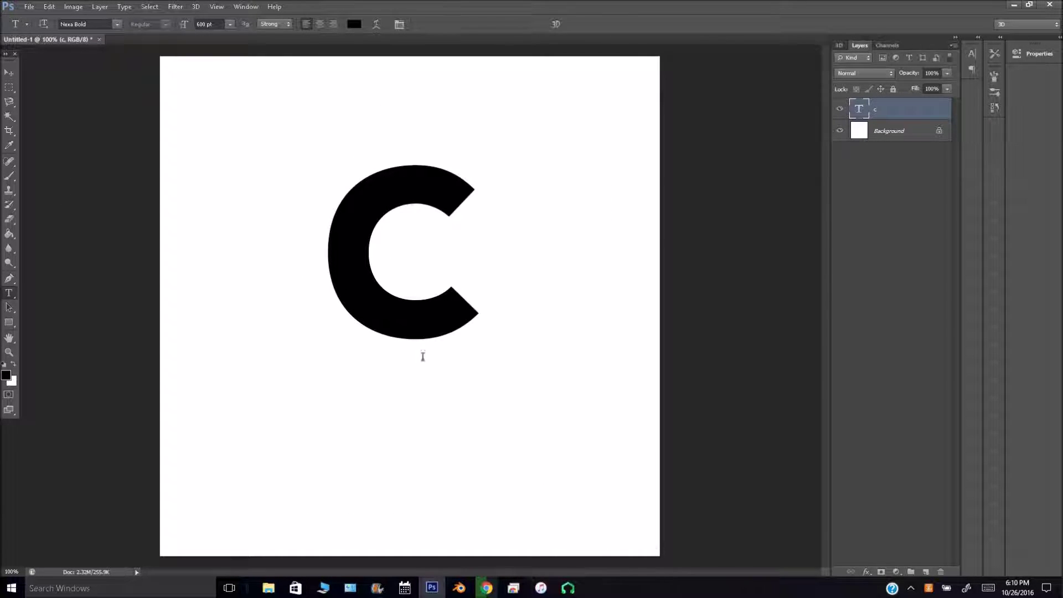
{"action": "type", "text": "W"}
{"action": "key", "text": "ctrl+Return"}
{"action": "key", "text": "v"}
{"action": "left_click_drag", "start_coordinate": [310, 244], "coordinate": [343, 303]}
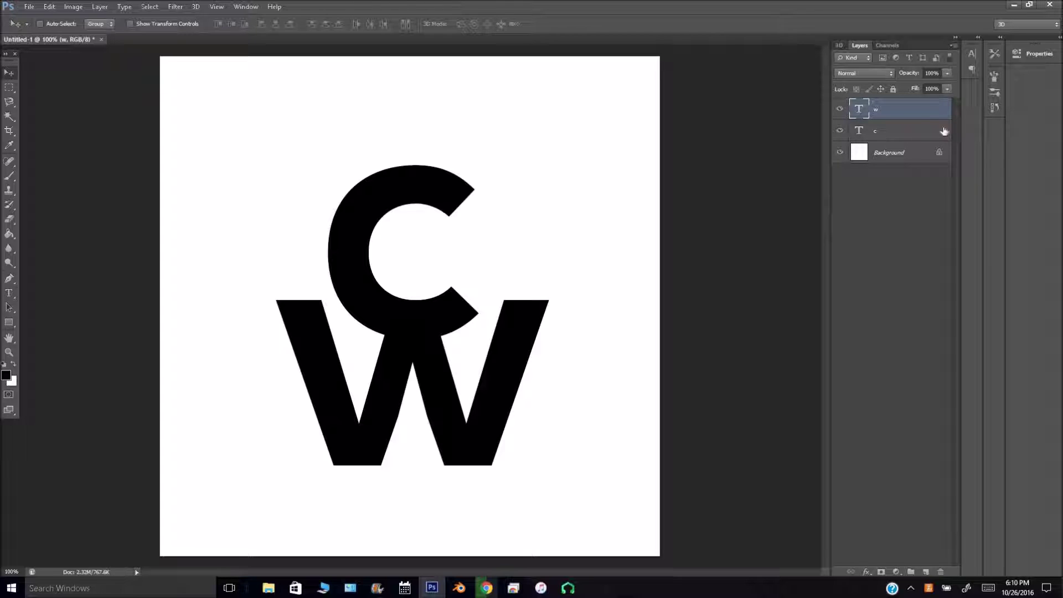
Step: Convert the C and W text layers together into one smart object and rasterize it
{"action": "left_click", "coordinate": [886, 137], "text": "shift"}
{"action": "left_click", "coordinate": [886, 137], "text": "shift"}
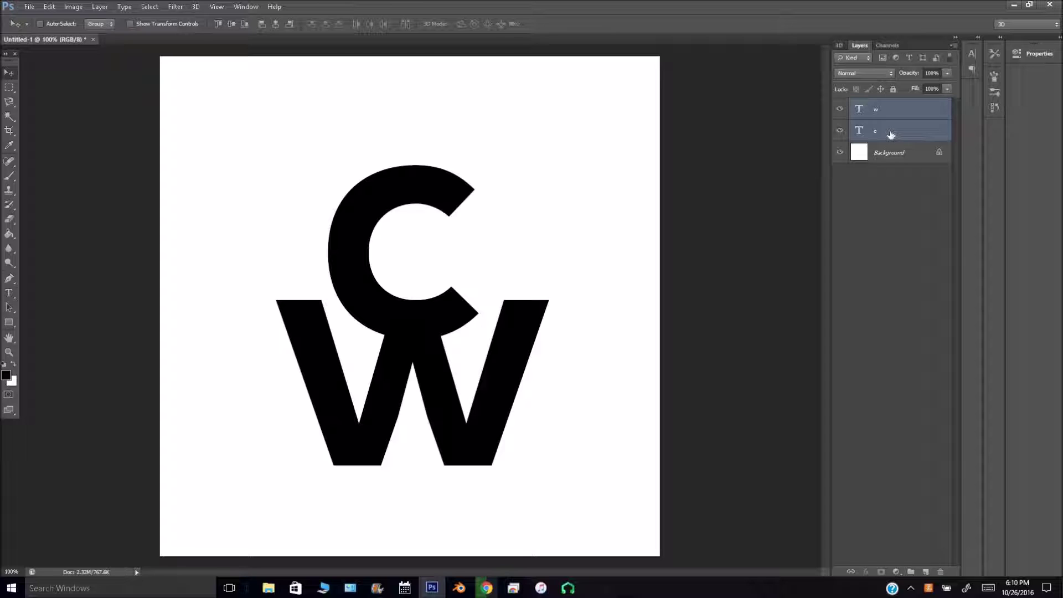
{"action": "right_click", "coordinate": [896, 116]}
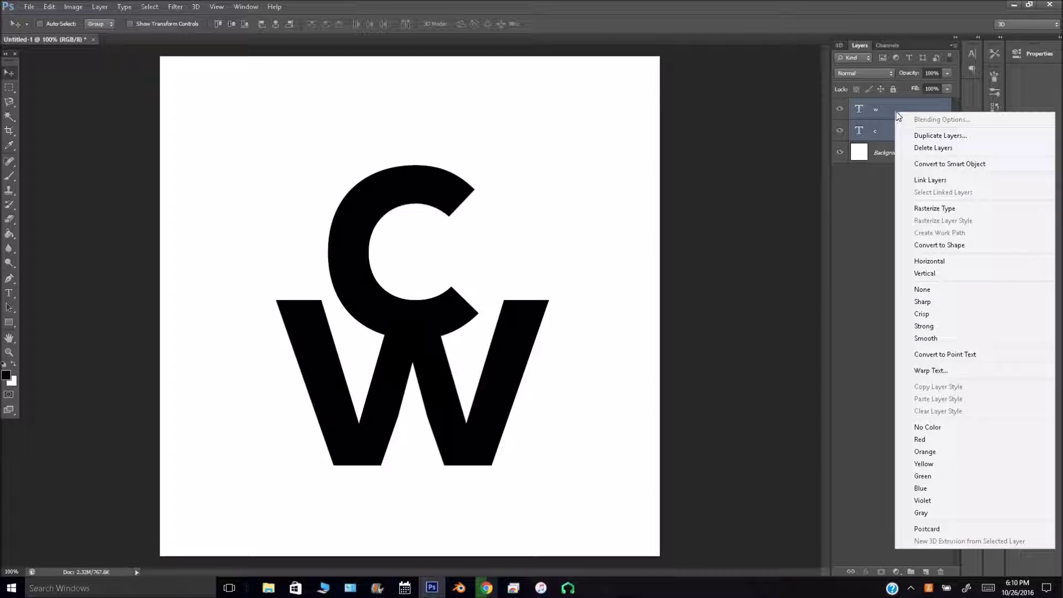
{"action": "left_click", "coordinate": [936, 164]}
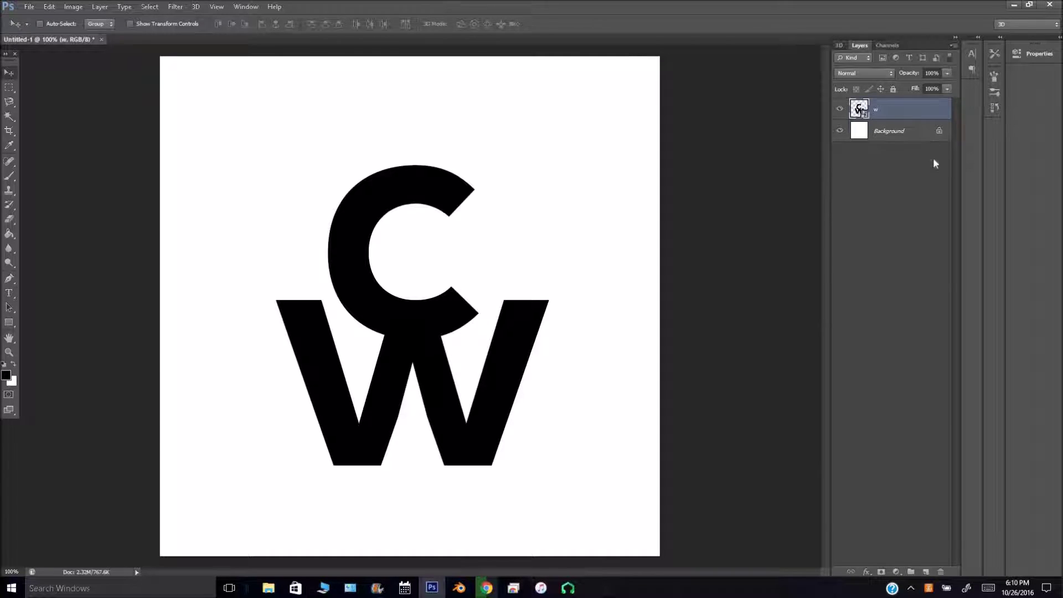
{"action": "right_click", "coordinate": [888, 112]}
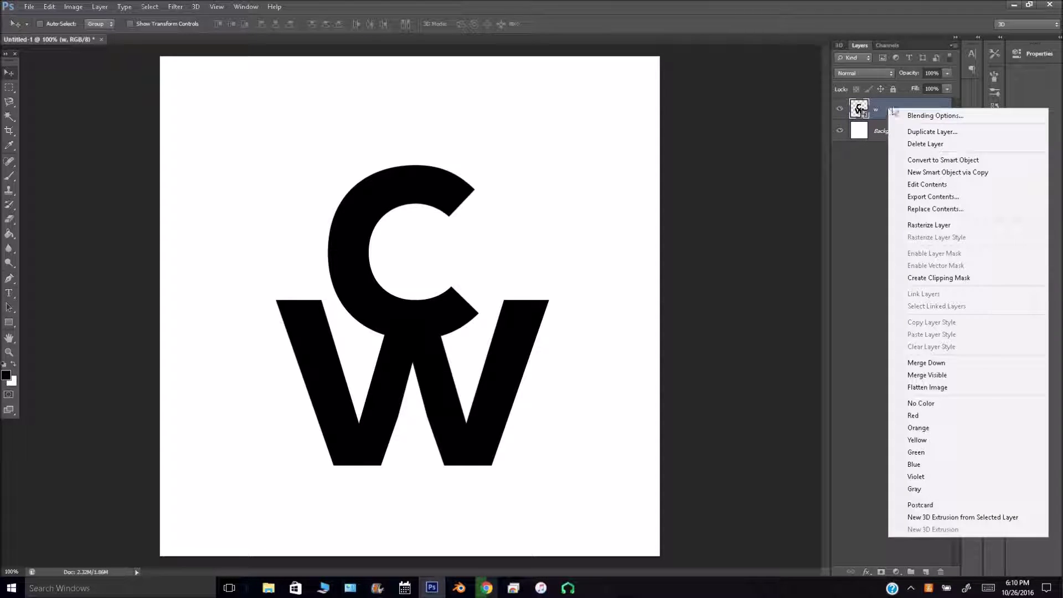
{"action": "left_click", "coordinate": [935, 224]}
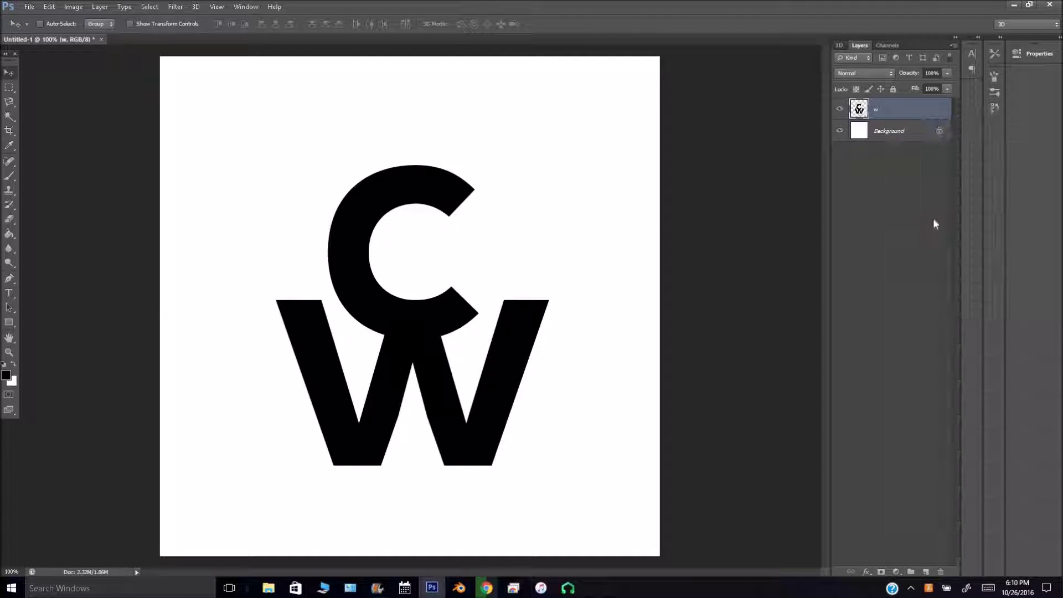
Step: Nudge the CW logo slightly upward, create a 3D extrusion from its layer, and slightly adjust the camera view
{"action": "left_click_drag", "start_coordinate": [433, 240], "coordinate": [418, 311]}
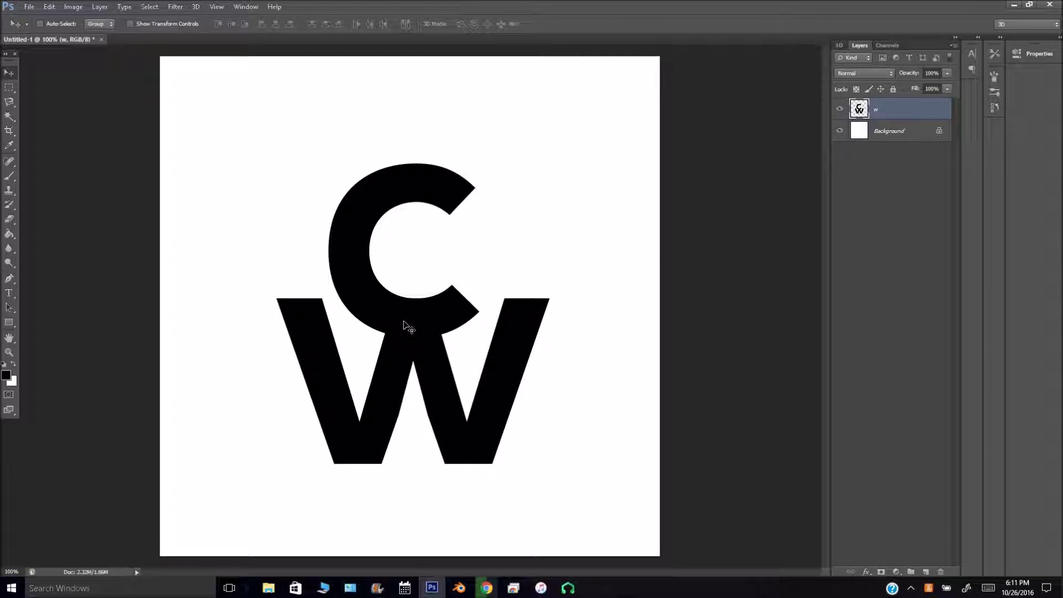
{"action": "left_click", "coordinate": [197, 7]}
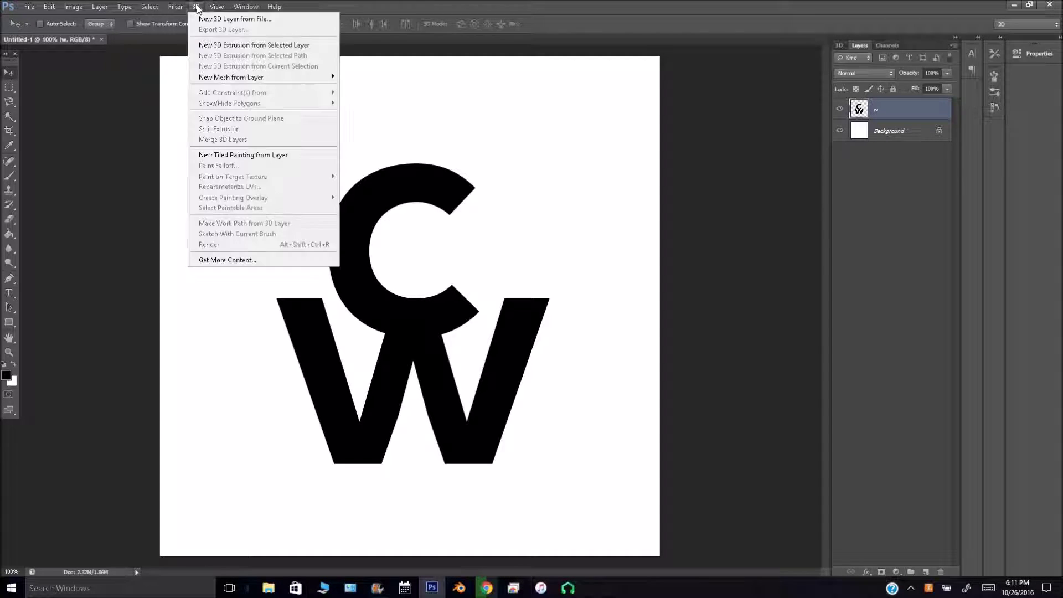
{"action": "left_click", "coordinate": [223, 47]}
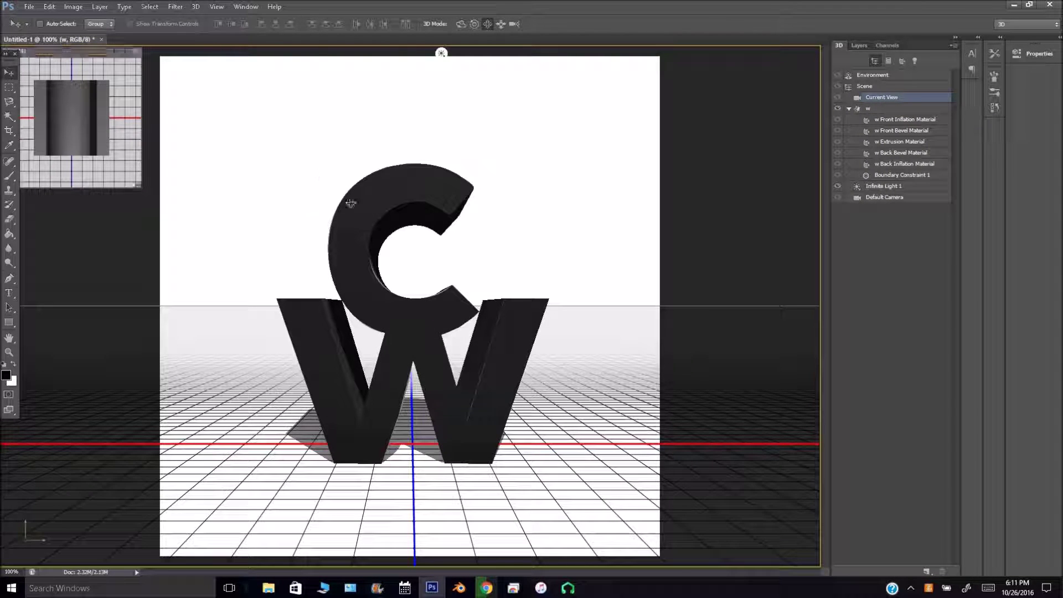
{"action": "left_click_drag", "start_coordinate": [353, 207], "coordinate": [386, 340]}
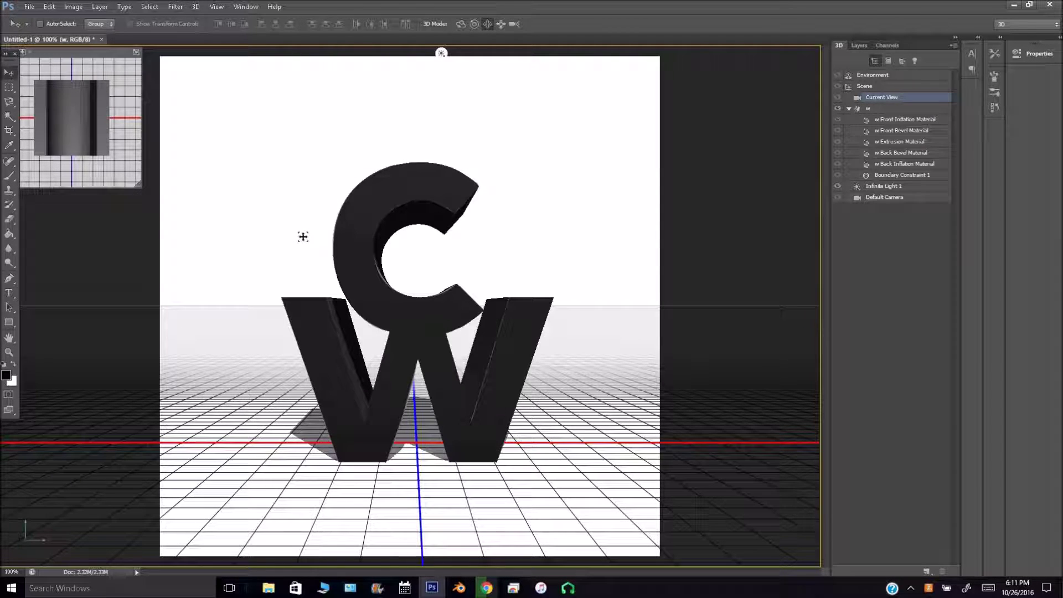
Step: Switch Infinite Light 1 off and on again, and undo a trial camera movement
{"action": "left_click", "coordinate": [837, 188]}
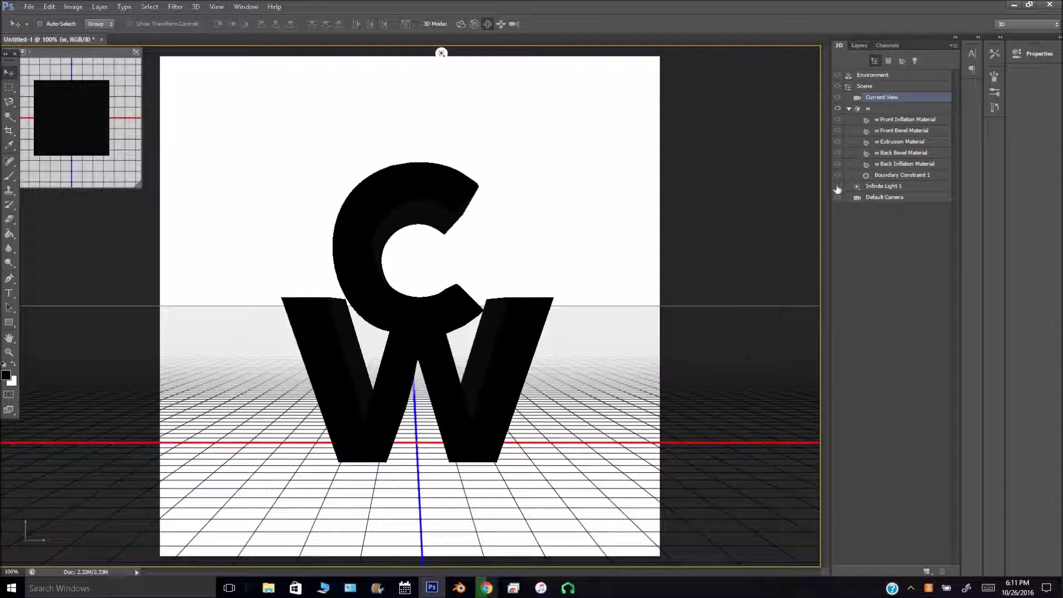
{"action": "left_click", "coordinate": [837, 188]}
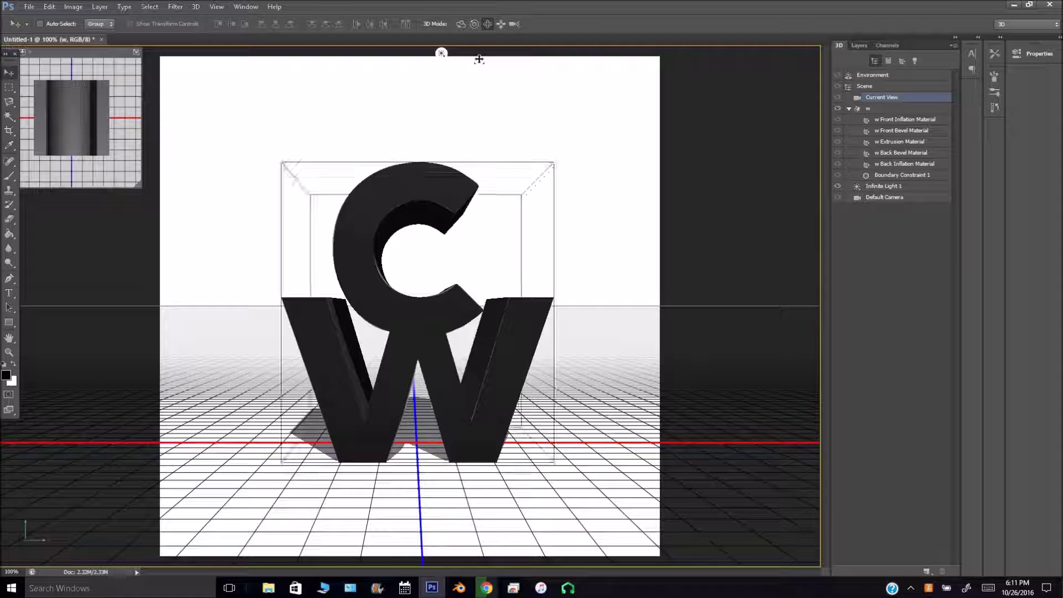
{"action": "left_click_drag", "start_coordinate": [399, 159], "coordinate": [452, 161]}
{"action": "key", "text": "ctrl+z"}
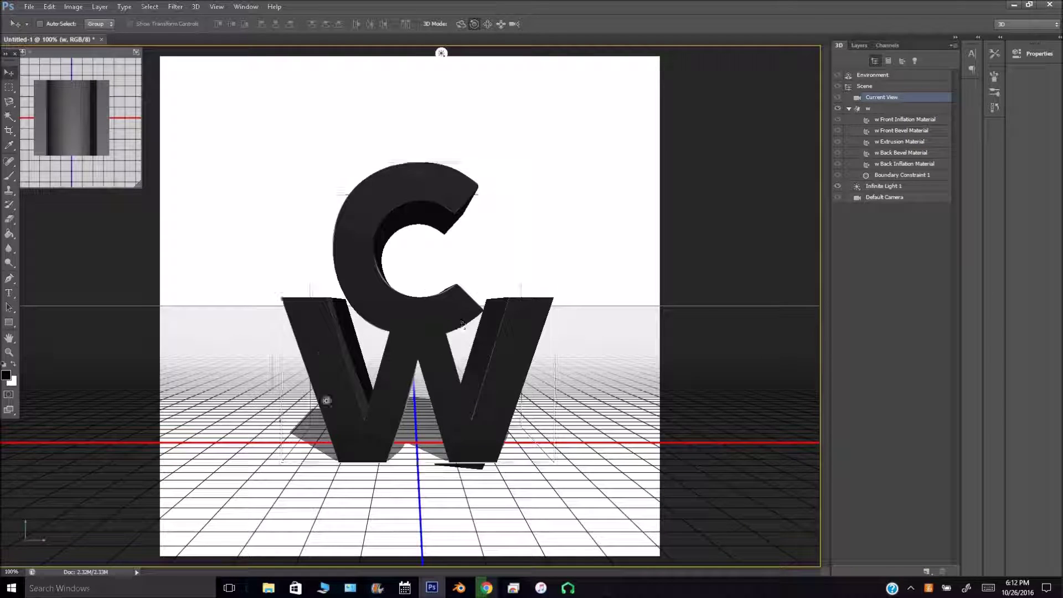
Step: Render the 3D logo layer and stop the render before it completes
{"action": "left_click", "coordinate": [196, 7]}
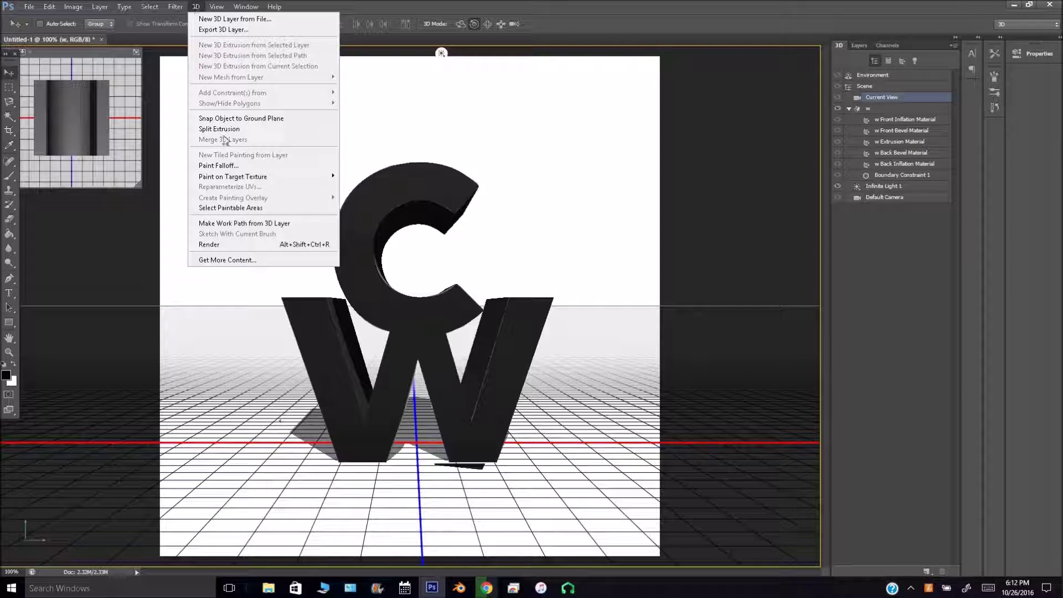
{"action": "left_click", "coordinate": [242, 245]}
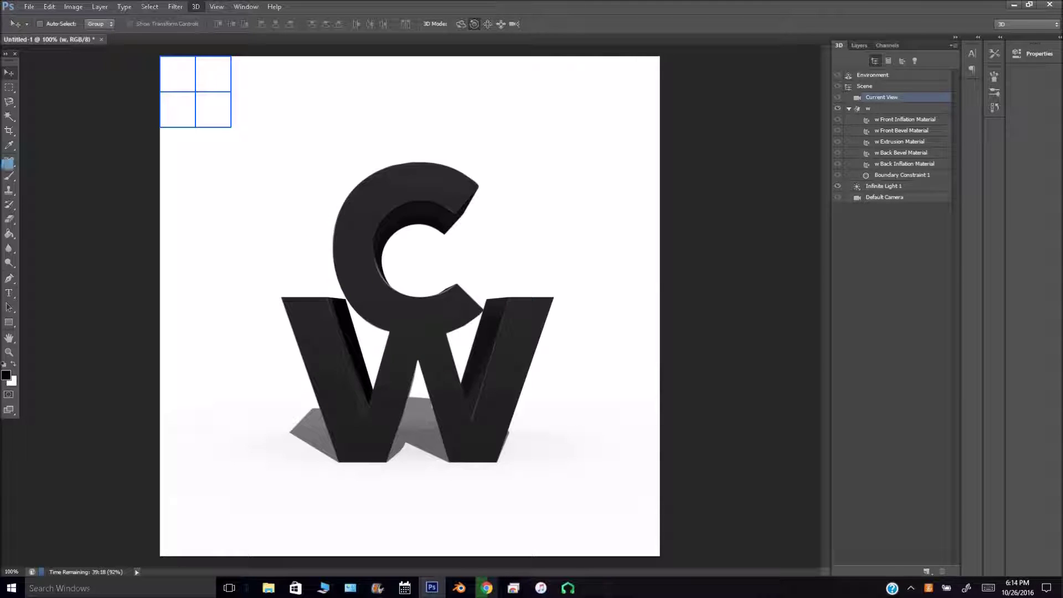
{"action": "left_click", "coordinate": [113, 150]}
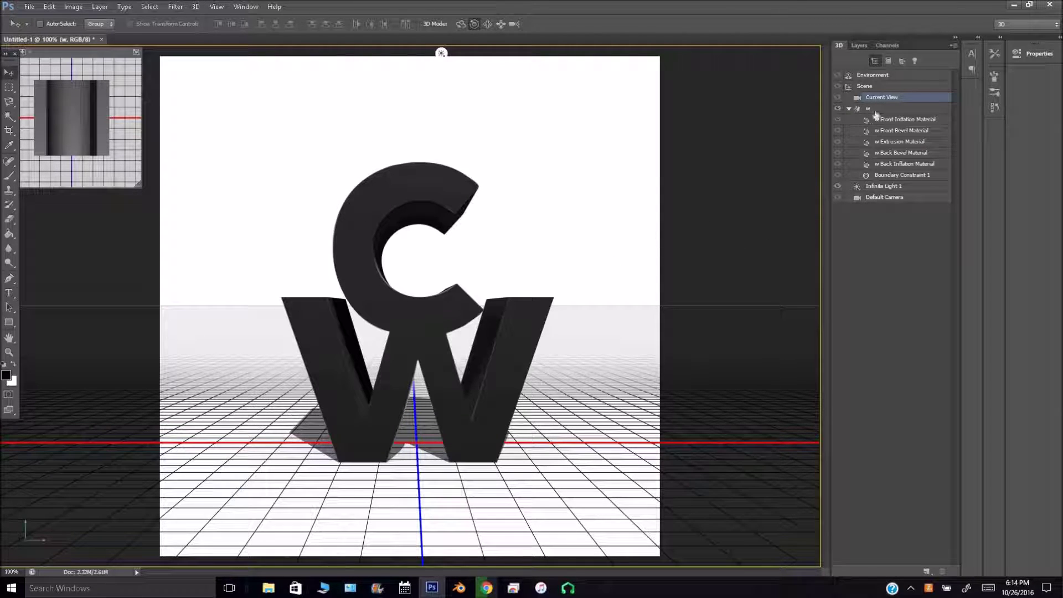
Step: Convert the 3D logo layer to a smart object and rasterize it
{"action": "left_click", "coordinate": [857, 46]}
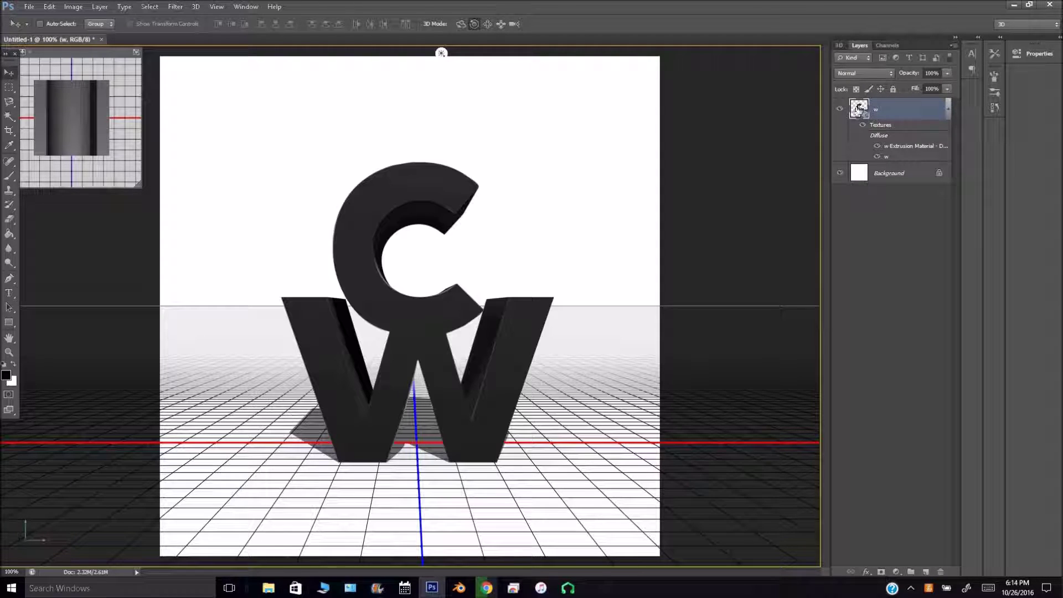
{"action": "right_click", "coordinate": [887, 108]}
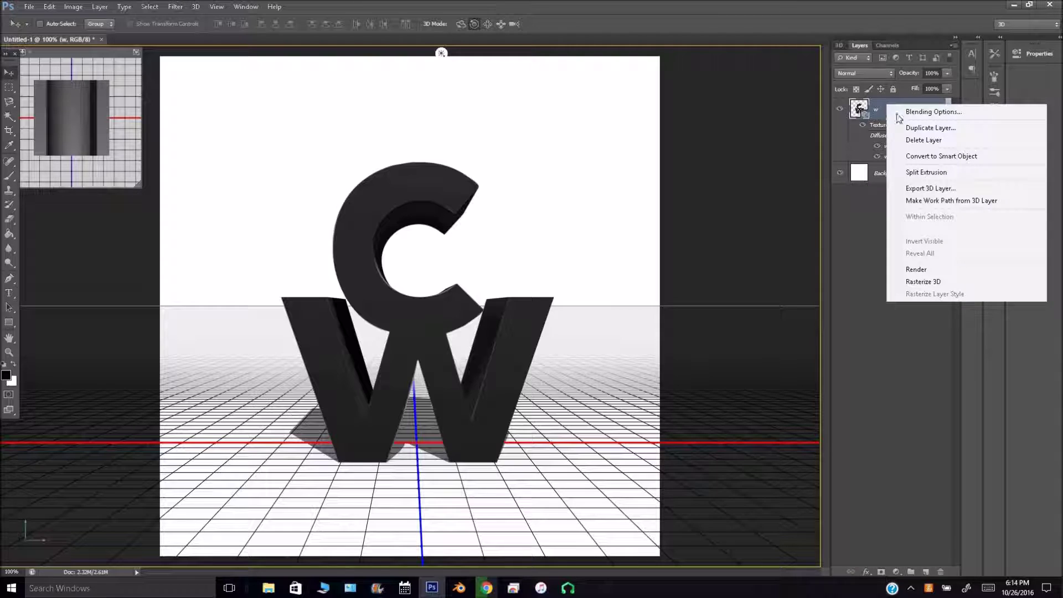
{"action": "left_click", "coordinate": [933, 157]}
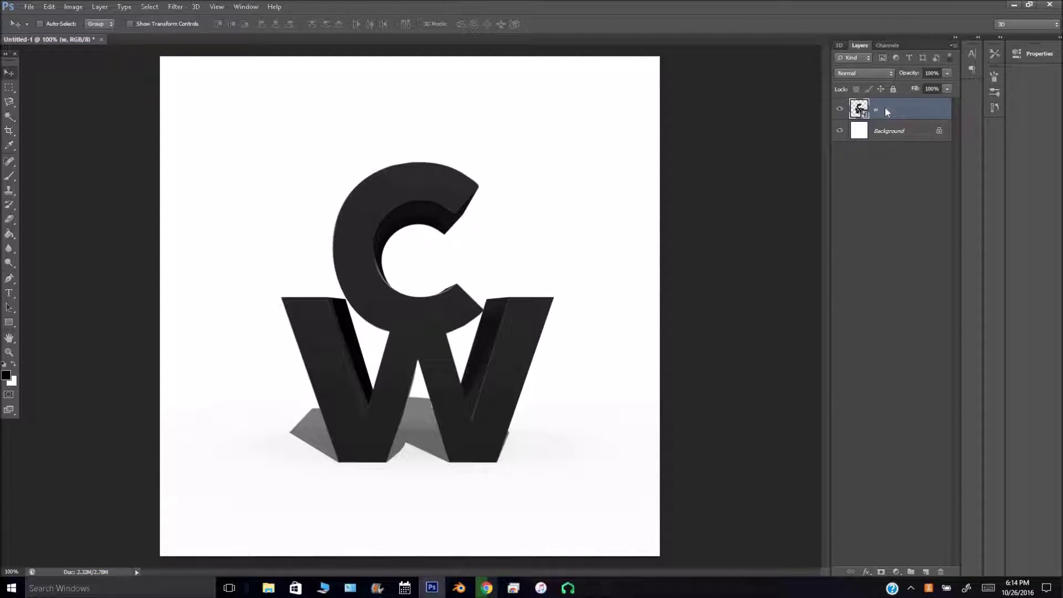
{"action": "right_click", "coordinate": [884, 108]}
{"action": "left_click", "coordinate": [927, 225]}
Step: Delete the white Background layer and reposition the logo near the centre of the canvas
{"action": "left_click", "coordinate": [883, 130]}
{"action": "key", "text": "Delete"}
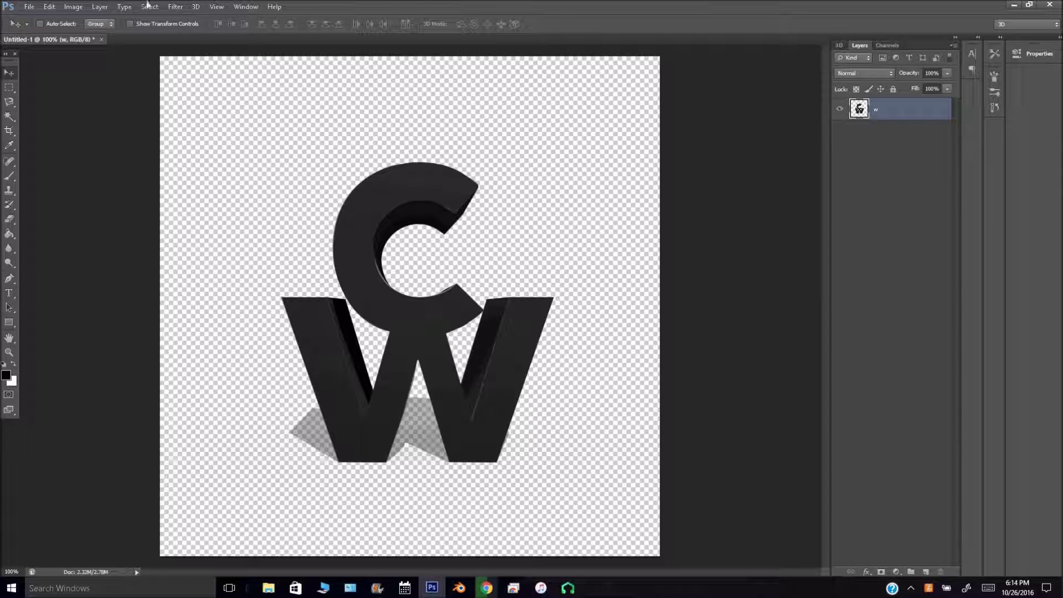
{"action": "left_click_drag", "start_coordinate": [434, 228], "coordinate": [372, 133]}
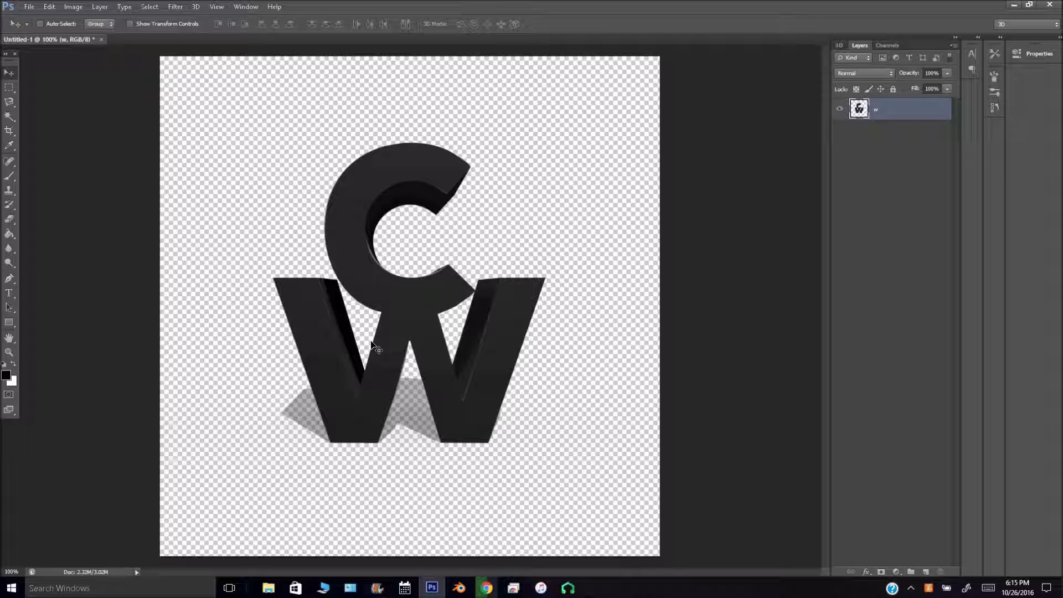
{"action": "left_click_drag", "start_coordinate": [424, 314], "coordinate": [430, 315]}
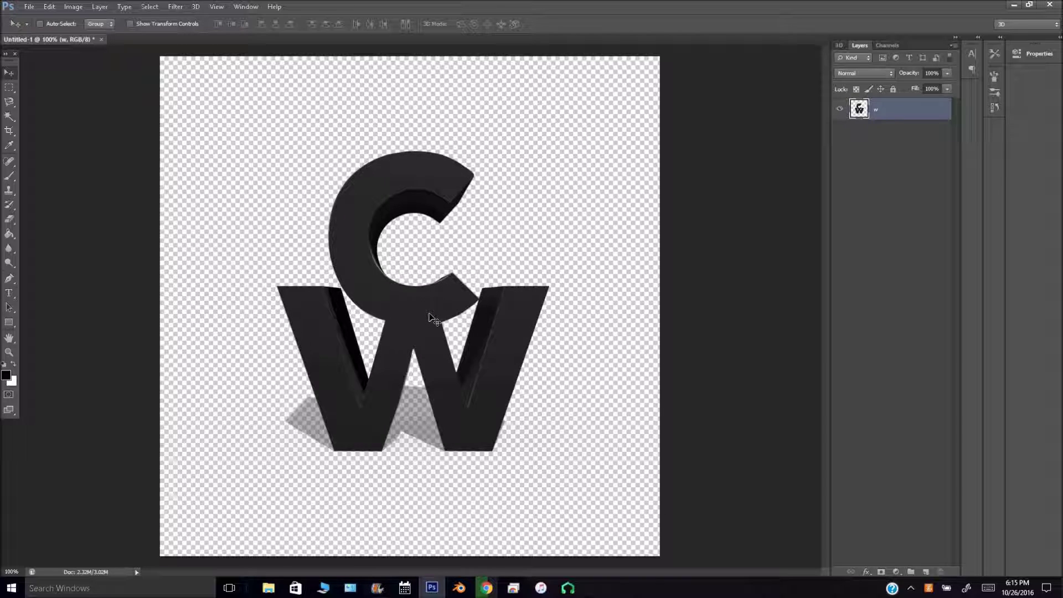